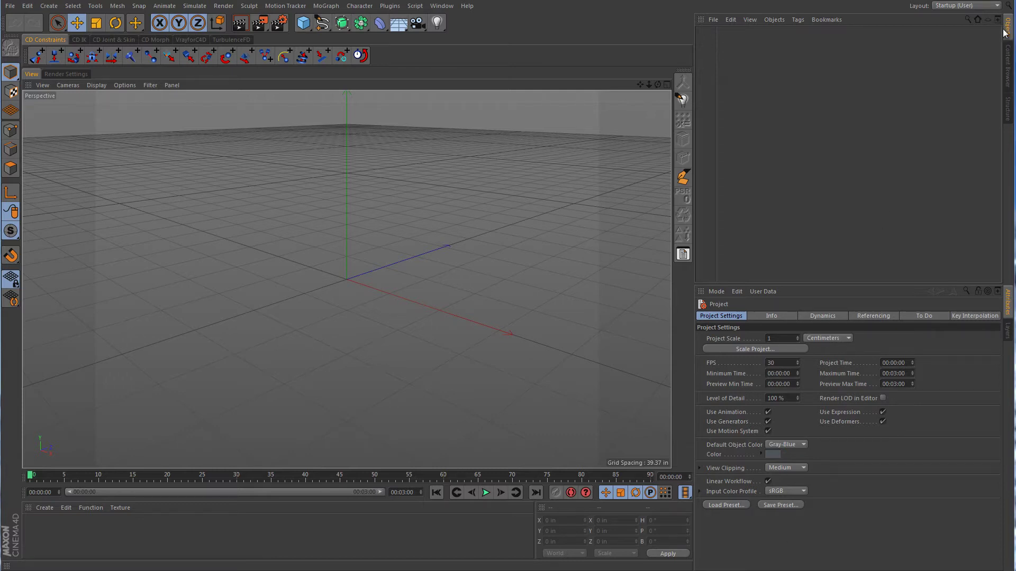
Step: View the Content Browser and Structure managers docked beside the Object Manager, and return to the Object Manager
{"action": "left_click", "coordinate": [1009, 59]}
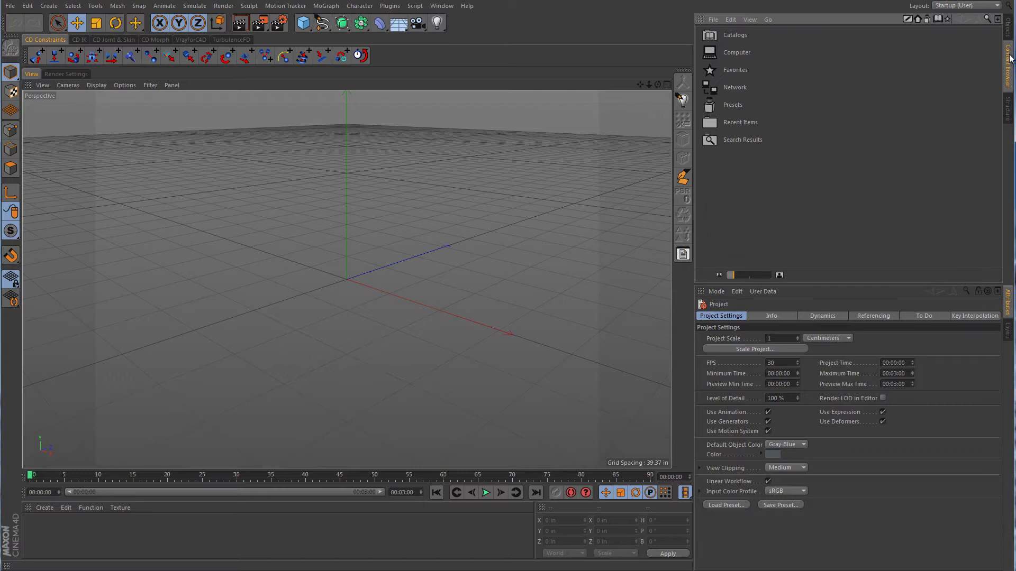
{"action": "left_click", "coordinate": [1008, 109]}
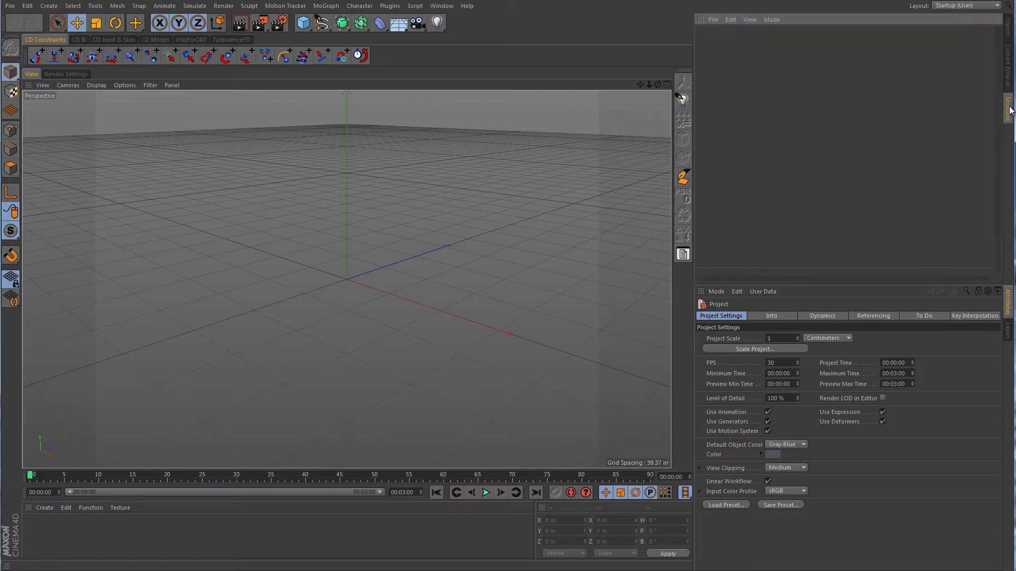
{"action": "left_click", "coordinate": [1009, 63]}
{"action": "left_click", "coordinate": [1008, 28]}
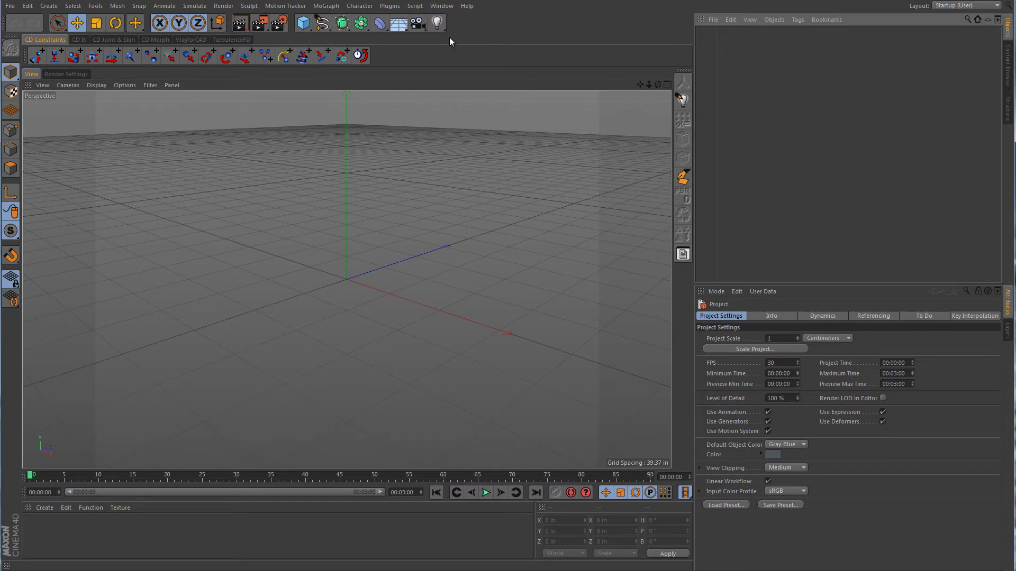
Step: Open the Customize Commands window, look through the command list and enable palette editing
{"action": "left_click", "coordinate": [442, 5]}
{"action": "mouse_move", "coordinate": [455, 22]}
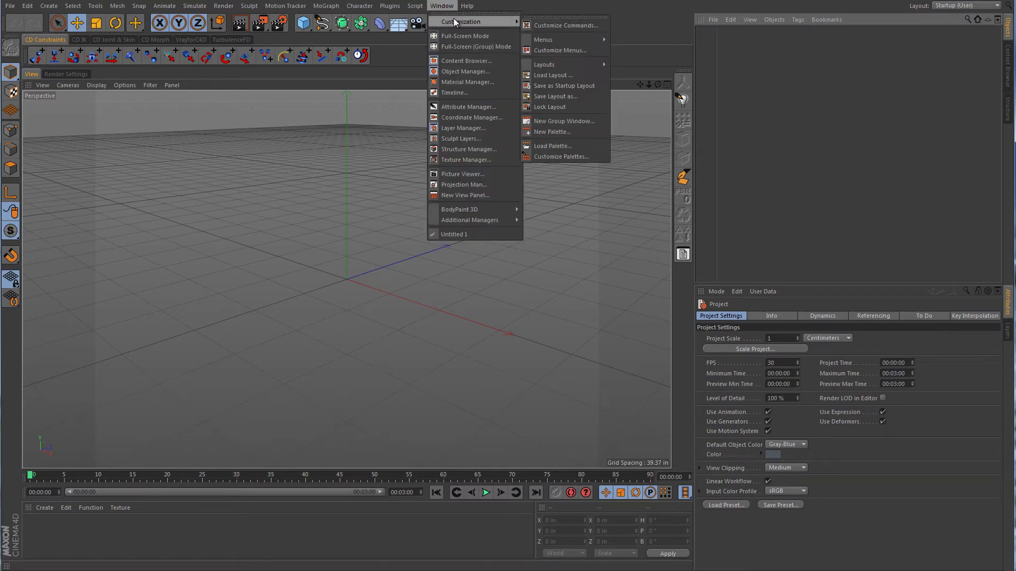
{"action": "left_click", "coordinate": [564, 26]}
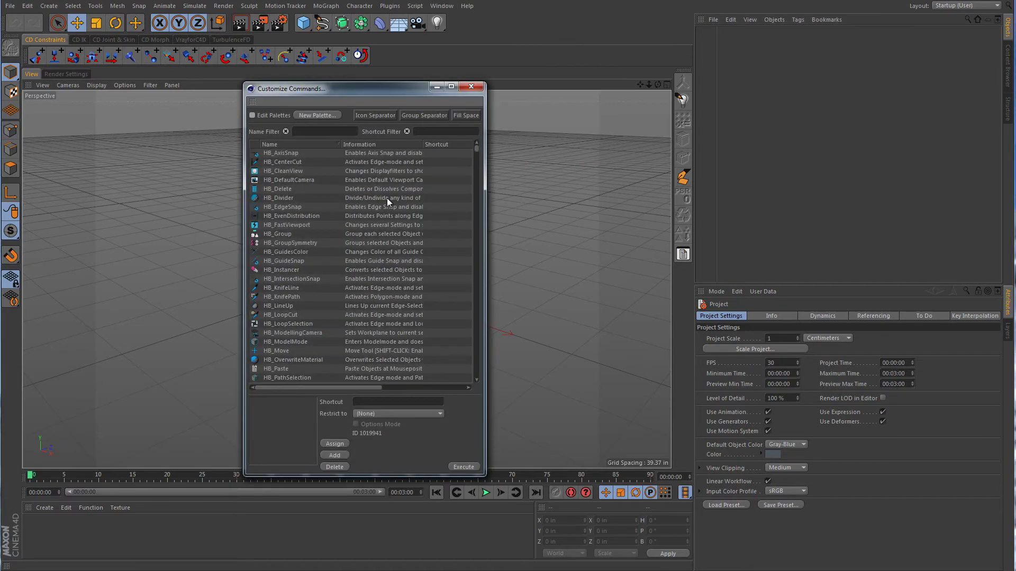
{"action": "scroll", "coordinate": [386, 198], "scroll_direction": "down", "scroll_amount": 15}
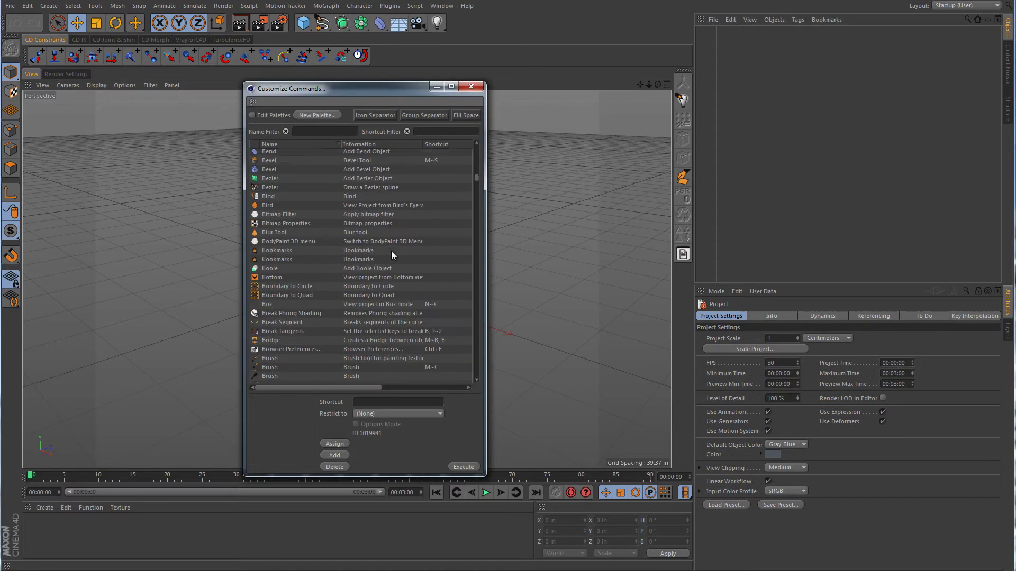
{"action": "scroll", "coordinate": [392, 251], "scroll_direction": "down", "scroll_amount": 9}
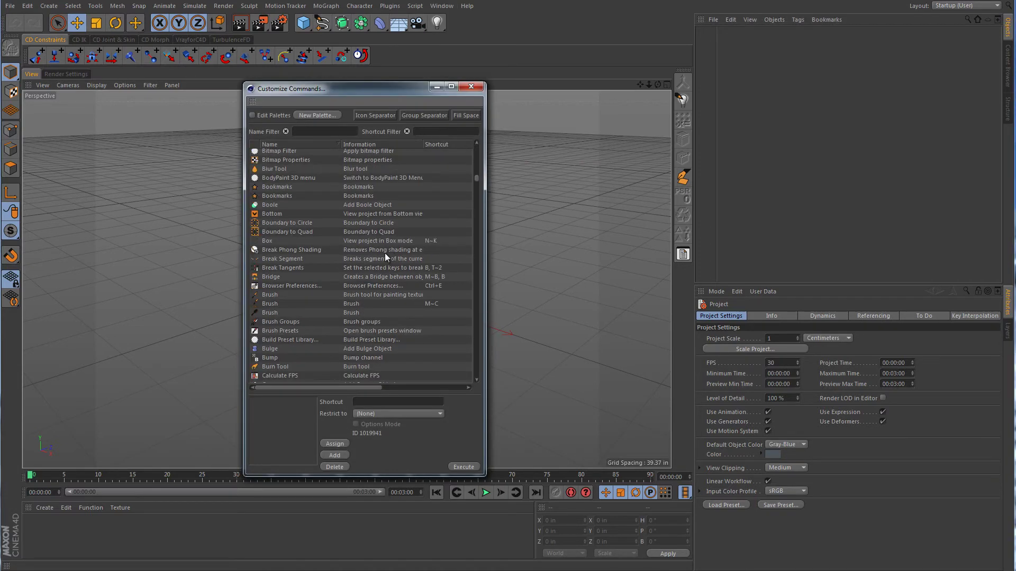
{"action": "left_click", "coordinate": [255, 115]}
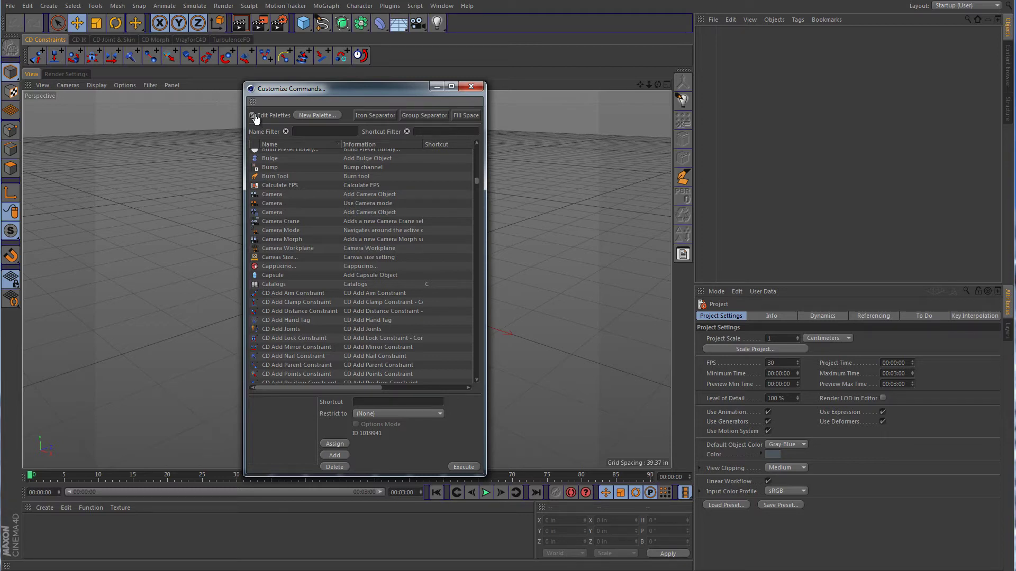
Step: Create a new empty palette and enlarge it beside the command list
{"action": "left_click", "coordinate": [318, 116]}
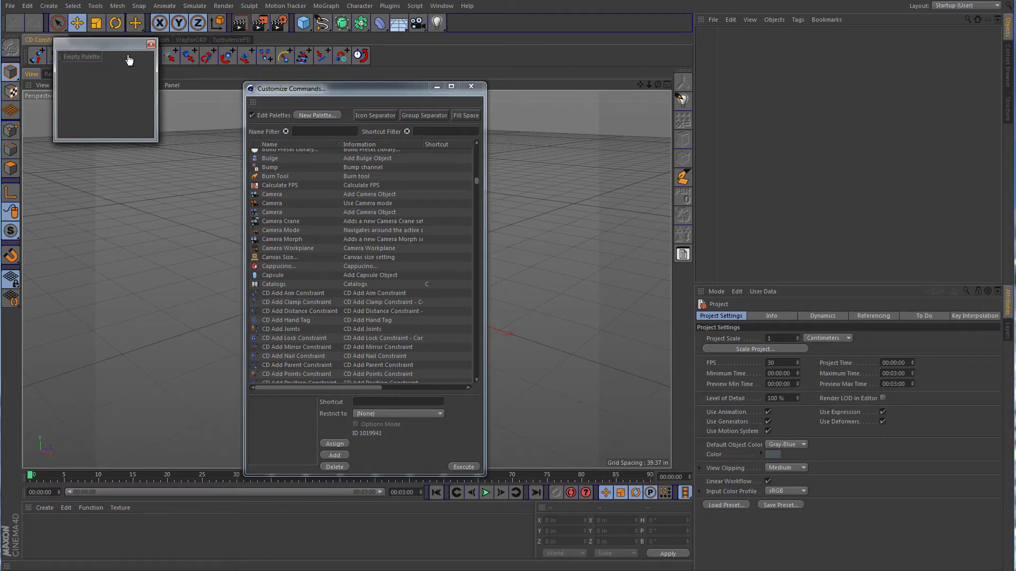
{"action": "left_click_drag", "start_coordinate": [129, 60], "coordinate": [585, 131]}
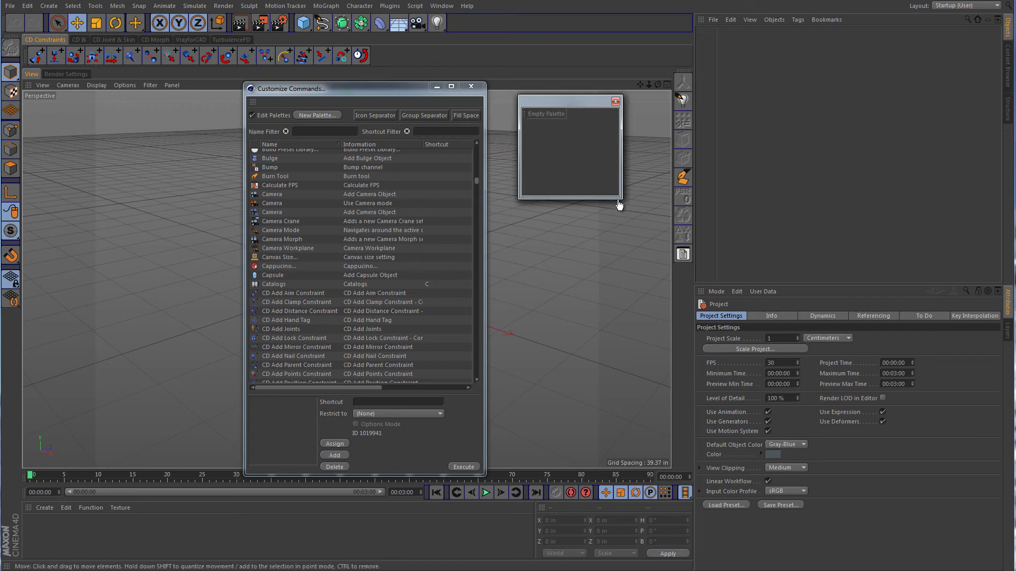
{"action": "left_click_drag", "start_coordinate": [618, 201], "coordinate": [747, 251]}
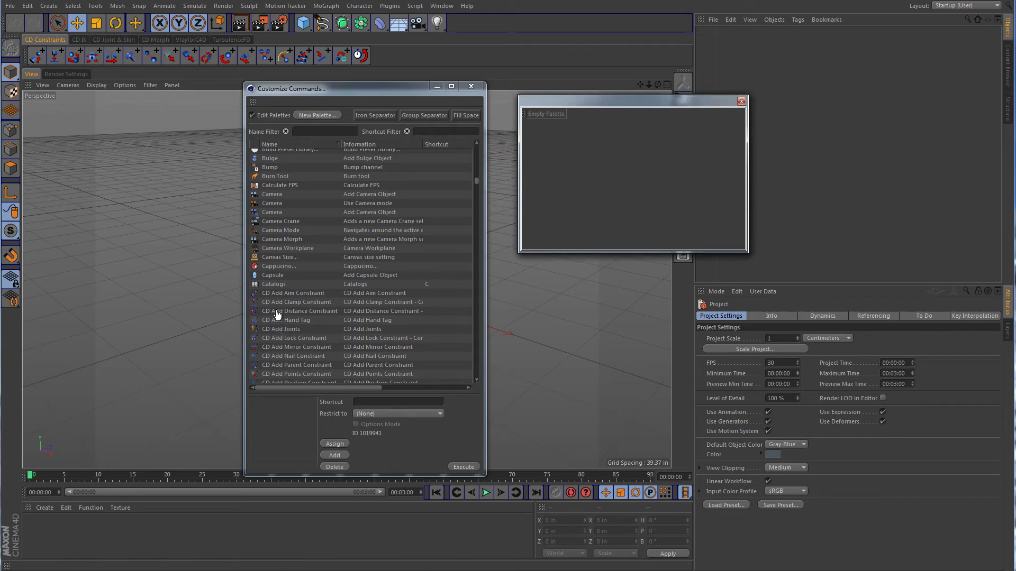
Step: Fill the new palette with CD Add Distance Constraint, Camera Mode and a CD character command
{"action": "left_click_drag", "start_coordinate": [277, 315], "coordinate": [548, 114]}
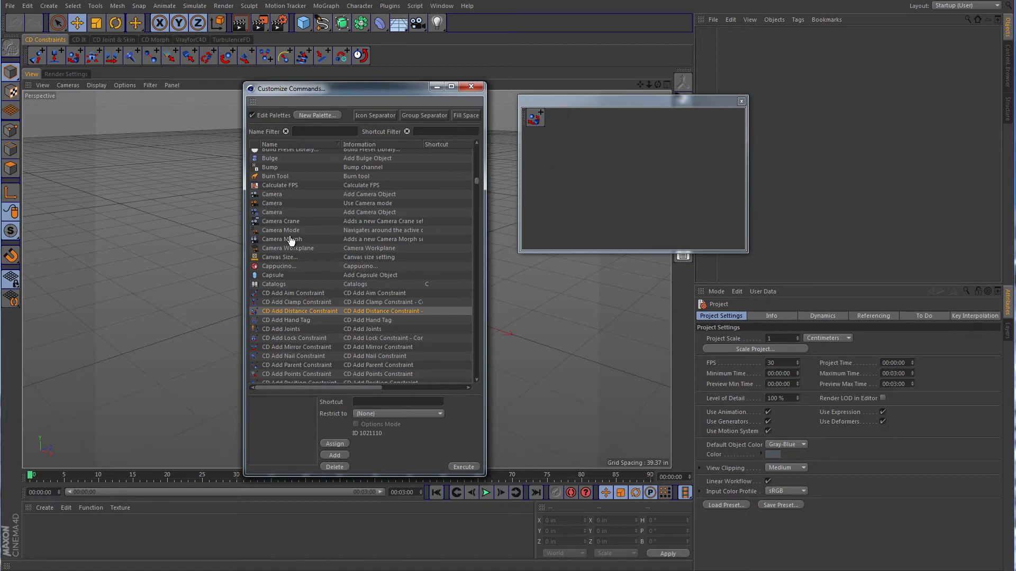
{"action": "left_click_drag", "start_coordinate": [280, 231], "coordinate": [556, 119]}
{"action": "scroll", "coordinate": [390, 304], "scroll_direction": "down", "scroll_amount": 5}
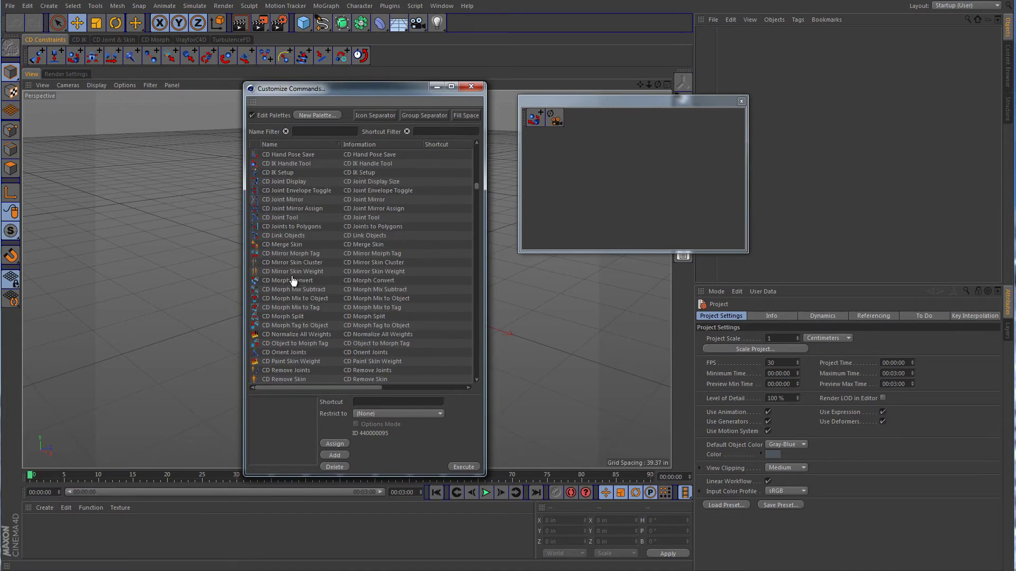
{"action": "left_click_drag", "start_coordinate": [295, 279], "coordinate": [587, 158]}
{"action": "scroll", "coordinate": [365, 242], "scroll_direction": "down", "scroll_amount": 3}
{"action": "scroll", "coordinate": [366, 241], "scroll_direction": "down", "scroll_amount": 3}
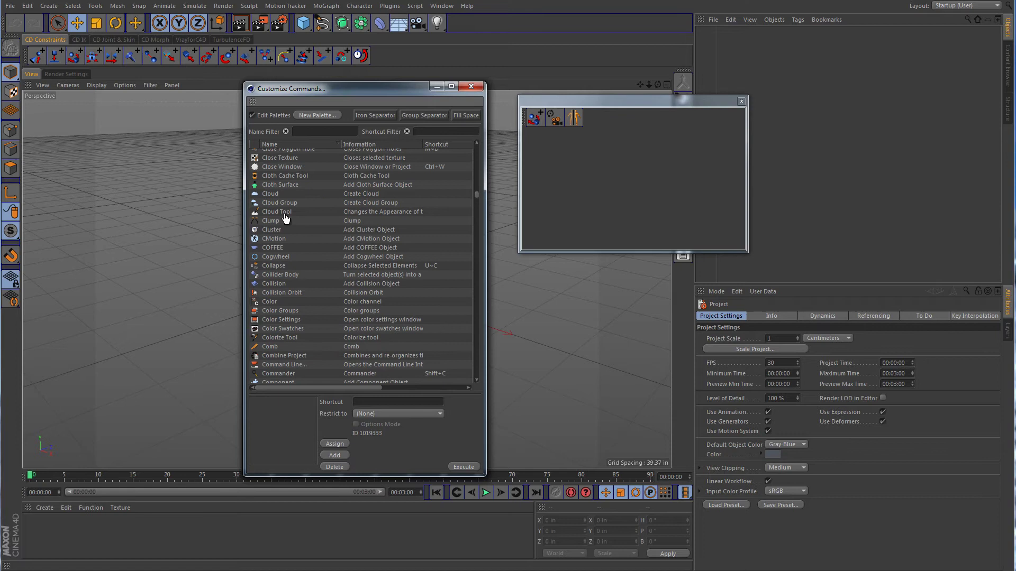
Step: Add the Cloud Tool, Connect Objects and Constant Before commands to the palette
{"action": "left_click_drag", "start_coordinate": [285, 217], "coordinate": [592, 118]}
{"action": "scroll", "coordinate": [350, 275], "scroll_direction": "down", "scroll_amount": 3}
{"action": "left_click_drag", "start_coordinate": [258, 269], "coordinate": [614, 118]}
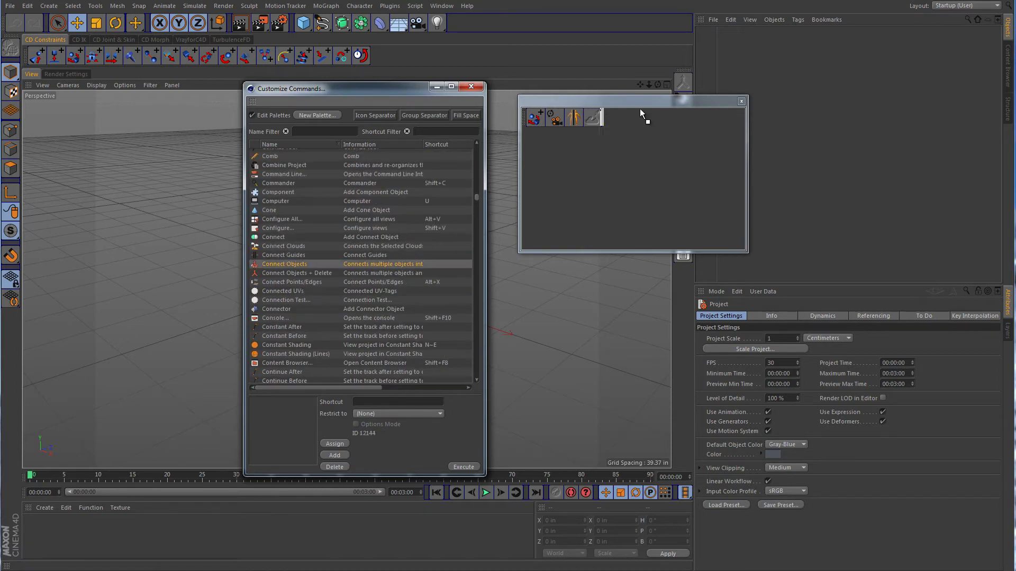
{"action": "left_click_drag", "start_coordinate": [296, 336], "coordinate": [632, 121]}
Step: Append the Convert To Profile command to the end of the palette
{"action": "scroll", "coordinate": [365, 264], "scroll_direction": "down", "scroll_amount": 10}
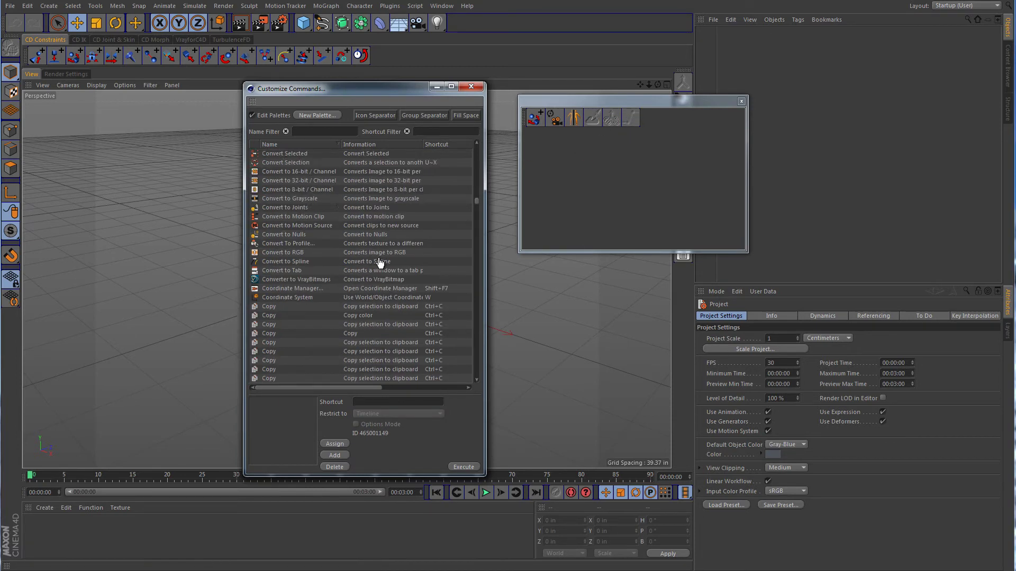
{"action": "left_click_drag", "start_coordinate": [270, 261], "coordinate": [596, 170]}
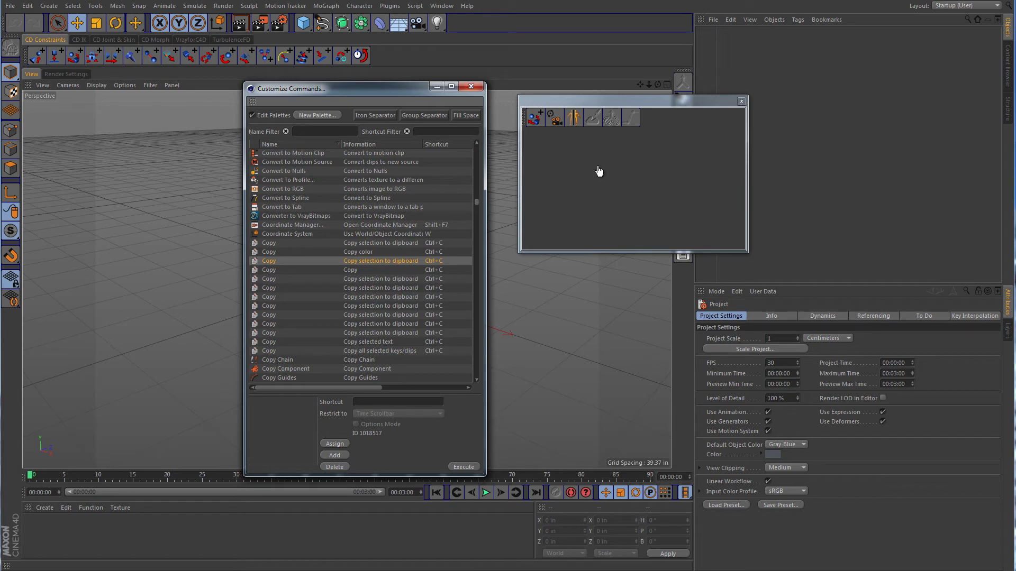
{"action": "left_click_drag", "start_coordinate": [288, 180], "coordinate": [651, 119]}
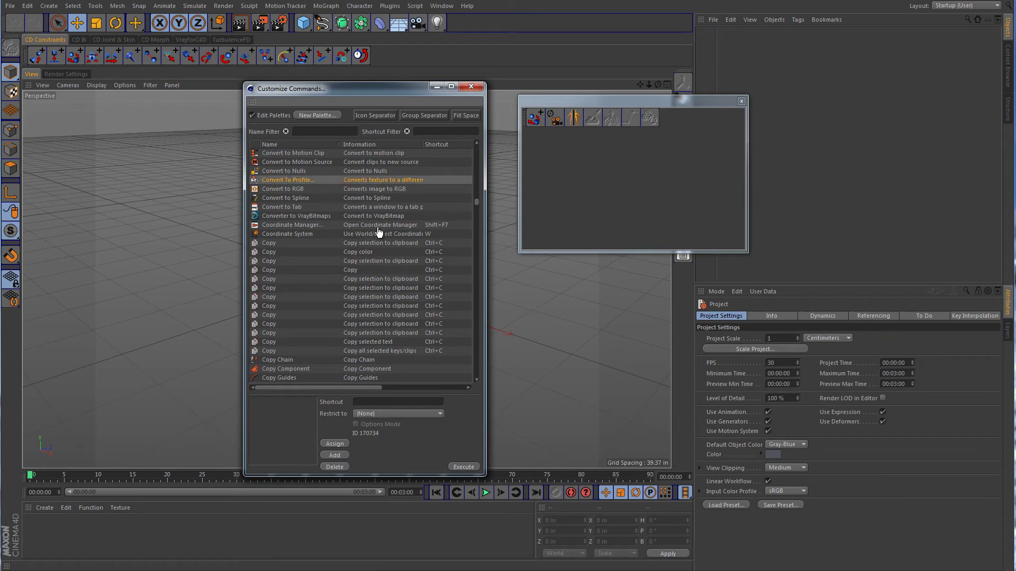
Step: Convert the palette to a tab and dock it below the Structure tab
{"action": "right_click", "coordinate": [527, 117]}
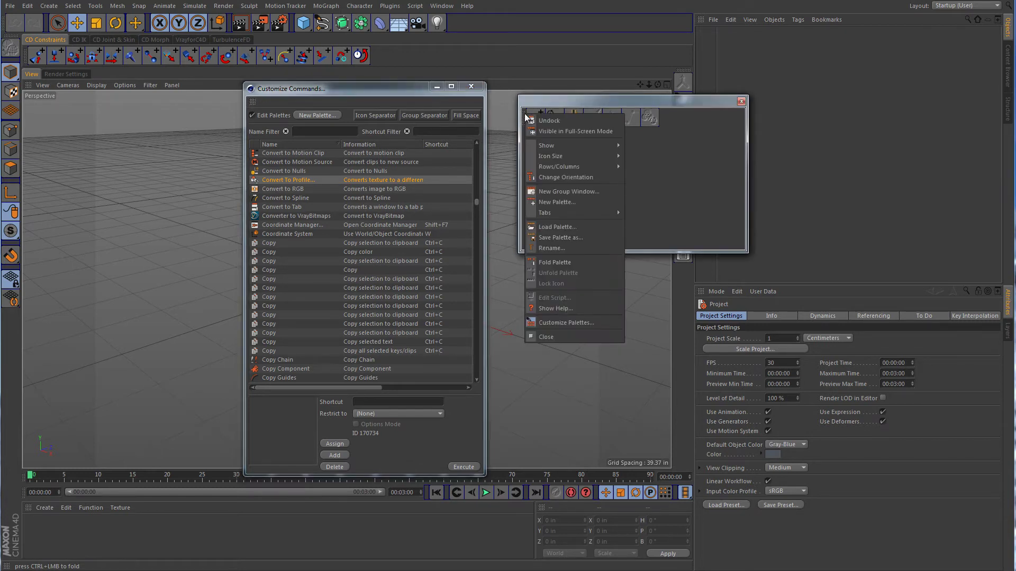
{"action": "mouse_move", "coordinate": [556, 213]}
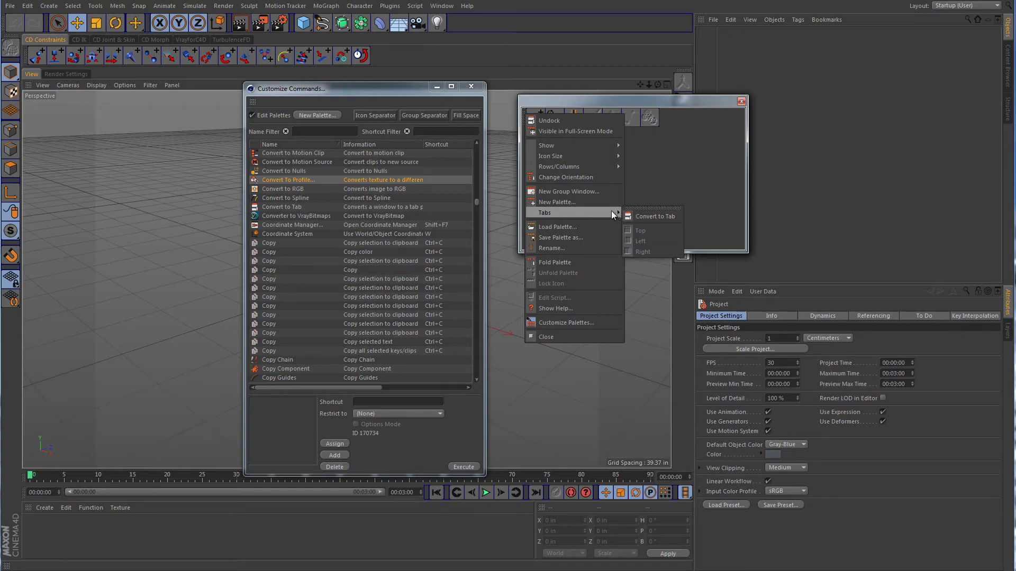
{"action": "left_click", "coordinate": [659, 215]}
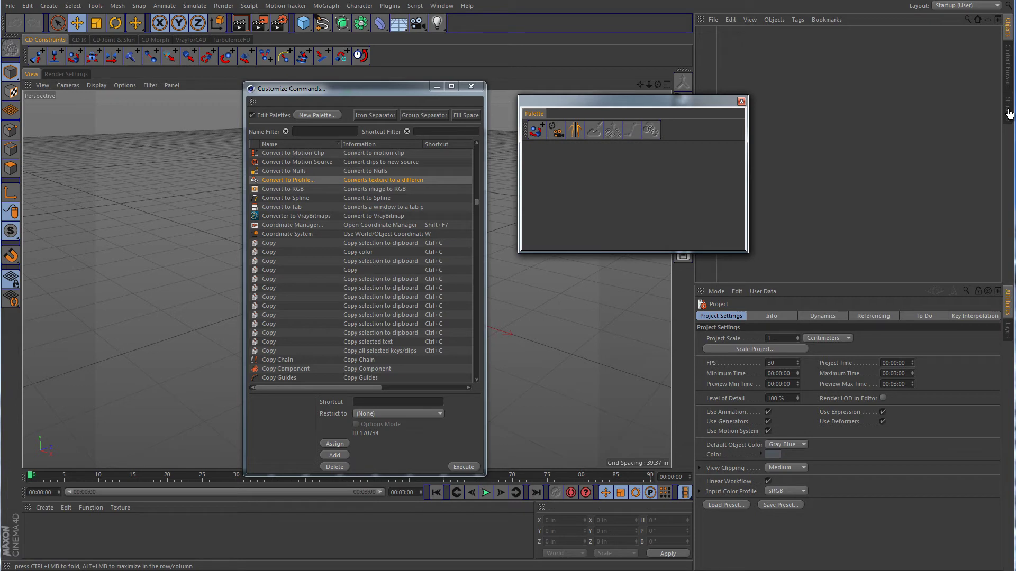
{"action": "left_click_drag", "start_coordinate": [1009, 113], "coordinate": [1009, 114]}
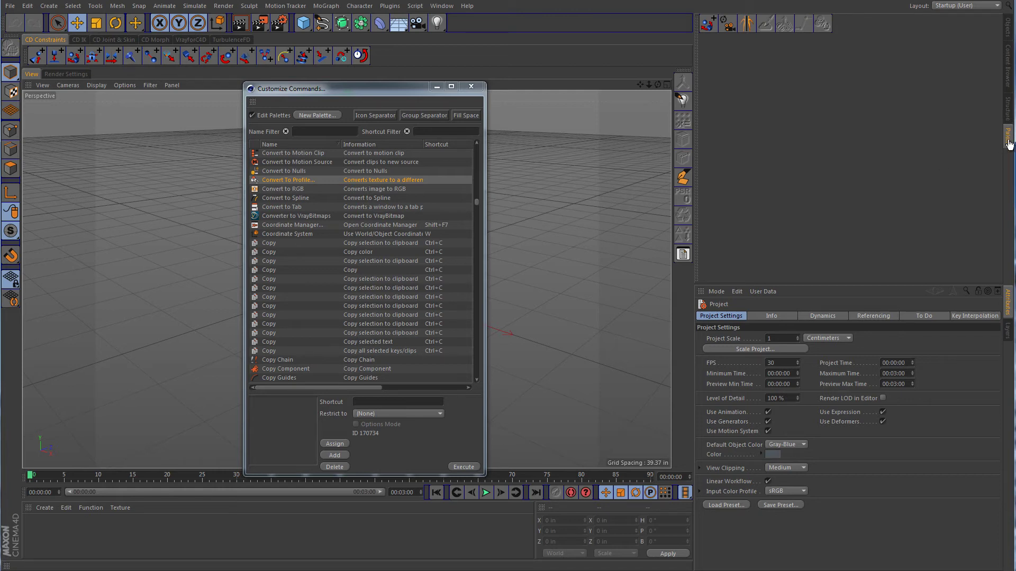
Step: Cycle through the Objects, Content Browser, Structure and Palette tabs to check the docked palette
{"action": "left_click", "coordinate": [1009, 33]}
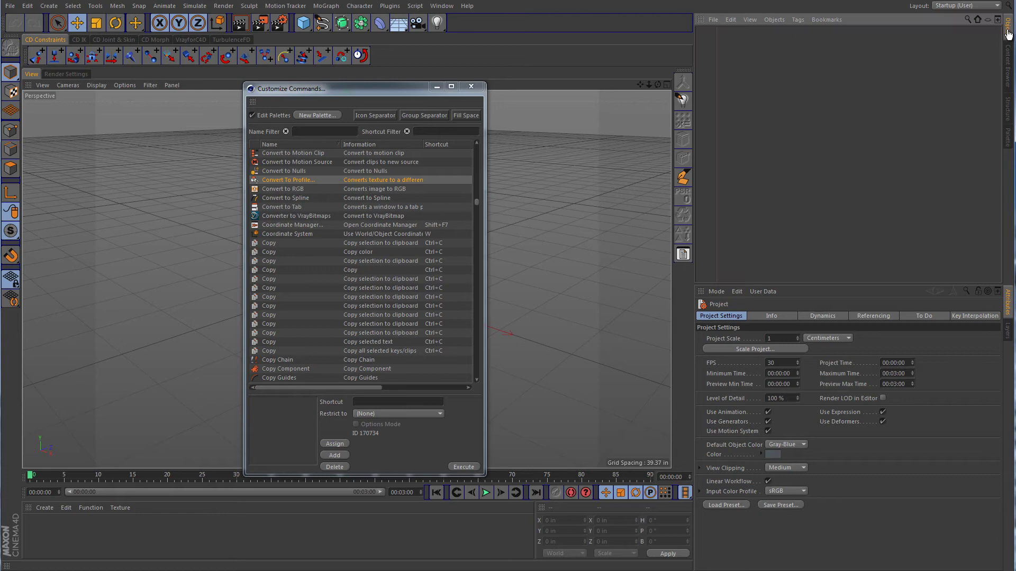
{"action": "left_click", "coordinate": [1008, 66]}
{"action": "left_click", "coordinate": [1009, 109]}
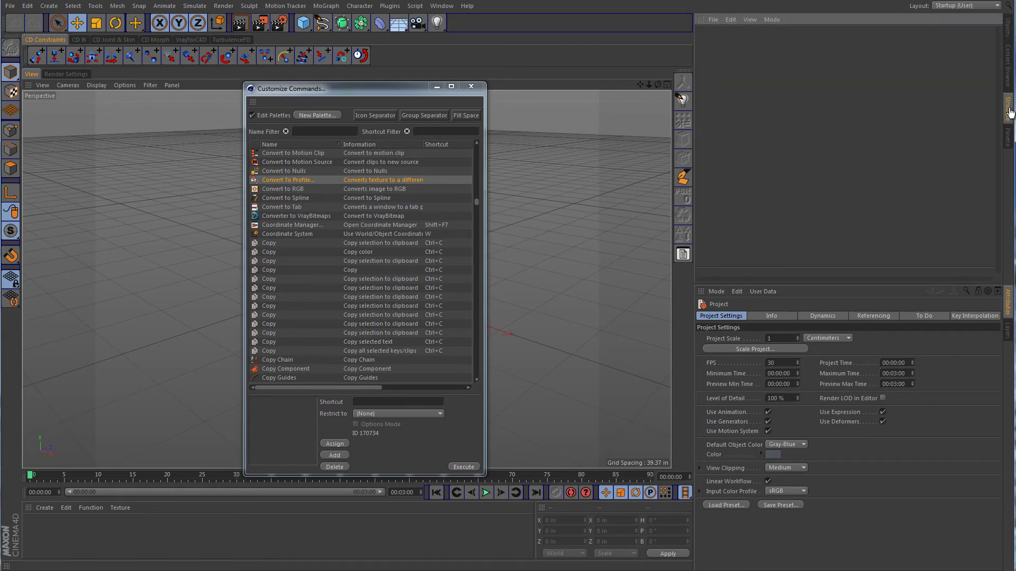
{"action": "left_click", "coordinate": [1008, 139]}
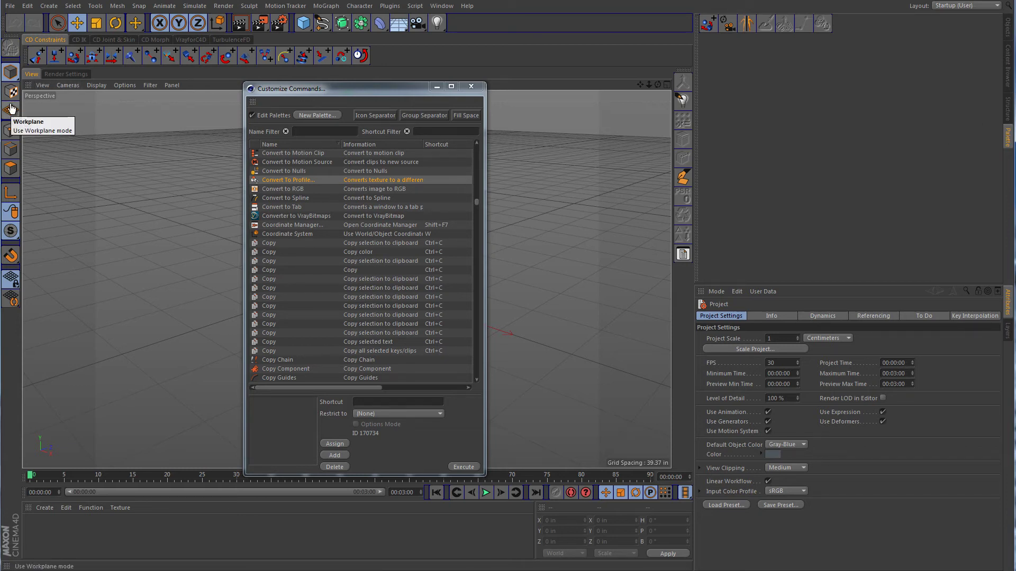
Step: Create a second empty palette and enlarge it over the viewport
{"action": "left_click", "coordinate": [329, 115]}
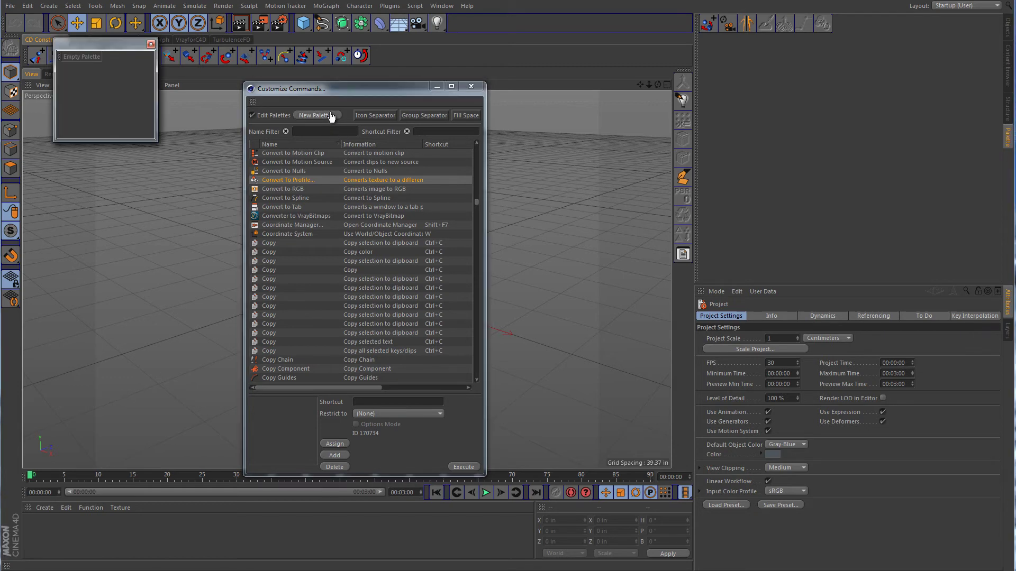
{"action": "left_click_drag", "start_coordinate": [105, 46], "coordinate": [591, 94]}
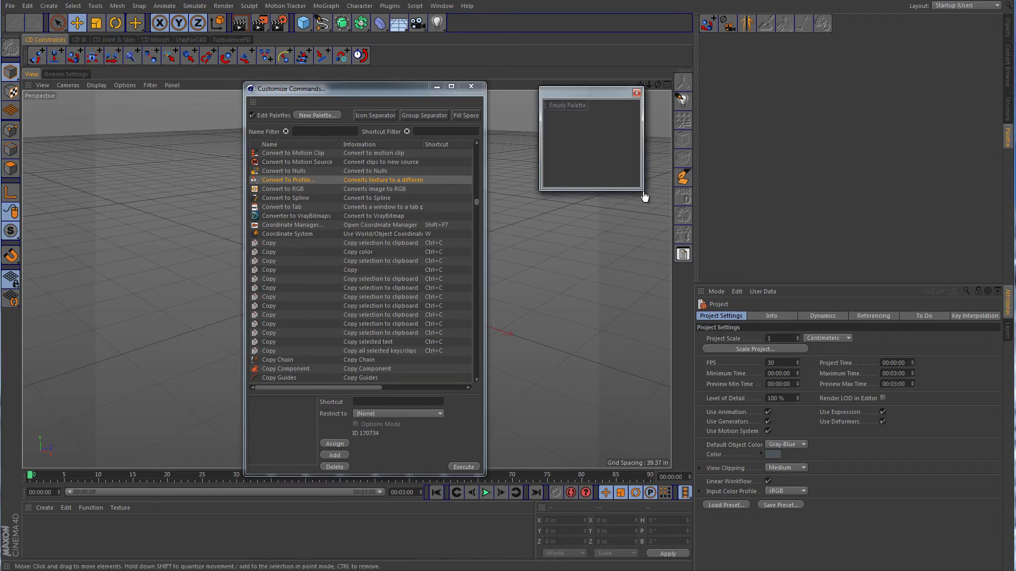
{"action": "left_click_drag", "start_coordinate": [644, 197], "coordinate": [766, 256]}
Step: Fill the second palette with Create Snapshot 1, Create Vector Constraint and the Custom channel command
{"action": "scroll", "coordinate": [339, 241], "scroll_direction": "down", "scroll_amount": 8}
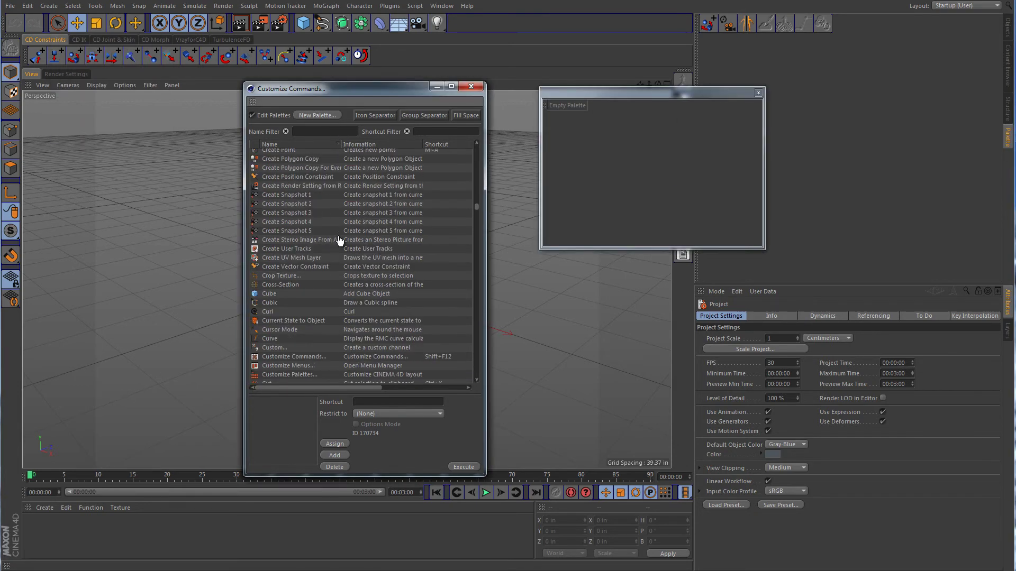
{"action": "left_click_drag", "start_coordinate": [294, 195], "coordinate": [576, 113]}
{"action": "left_click_drag", "start_coordinate": [311, 267], "coordinate": [577, 109]}
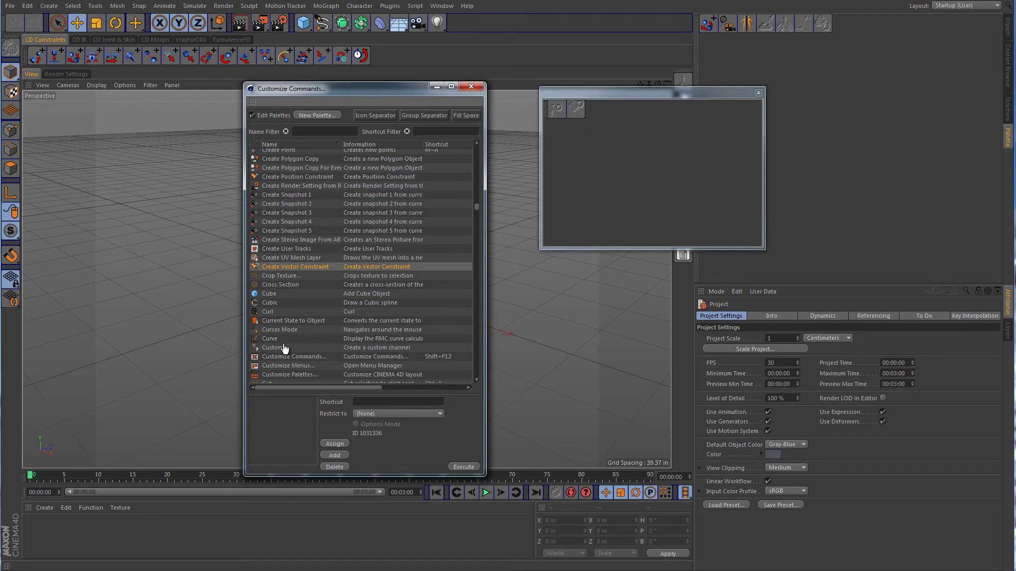
{"action": "left_click_drag", "start_coordinate": [284, 348], "coordinate": [574, 125]}
Step: Add three more commands to the second palette, ending with Define Color Preset
{"action": "scroll", "coordinate": [325, 214], "scroll_direction": "down", "scroll_amount": 9}
{"action": "mouse_move", "coordinate": [286, 238]}
{"action": "left_mouse_down"}
{"action": "mouse_move", "coordinate": [621, 113]}
{"action": "mouse_move", "coordinate": [613, 110]}
{"action": "left_mouse_up"}
{"action": "scroll", "coordinate": [360, 264], "scroll_direction": "down", "scroll_amount": 3}
{"action": "left_click_drag", "start_coordinate": [294, 255], "coordinate": [634, 112]}
{"action": "mouse_move", "coordinate": [380, 327]}
{"action": "left_mouse_down"}
{"action": "mouse_move", "coordinate": [388, 290]}
{"action": "mouse_move", "coordinate": [651, 111]}
{"action": "left_mouse_up"}
{"action": "scroll", "coordinate": [362, 261], "scroll_direction": "down", "scroll_amount": 5}
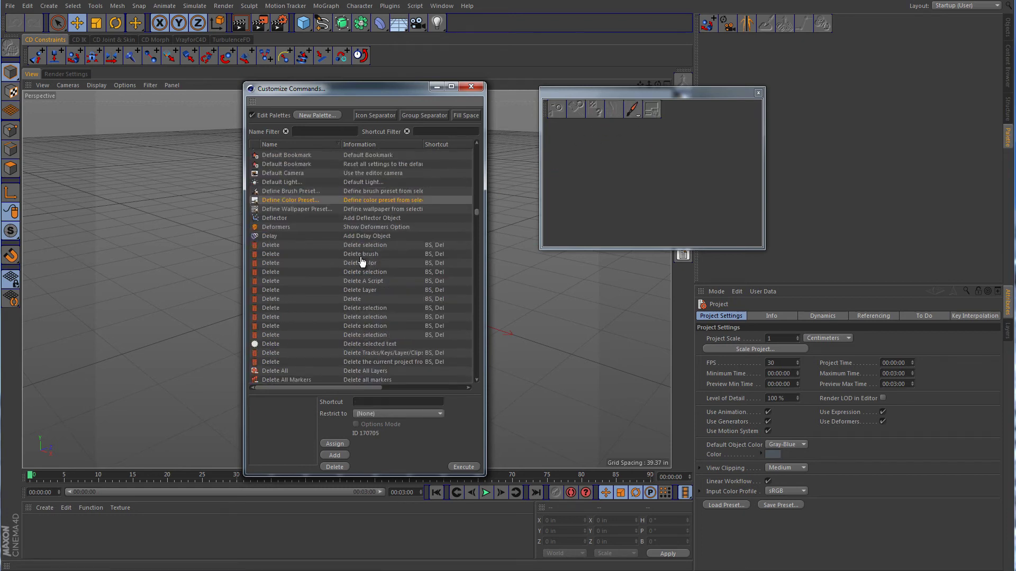
{"action": "left_click", "coordinate": [323, 233]}
Step: Add four further commands to the second palette, including Edit Project, Editor On and the Export Selection command for colors
{"action": "scroll", "coordinate": [328, 235], "scroll_direction": "down", "scroll_amount": 15}
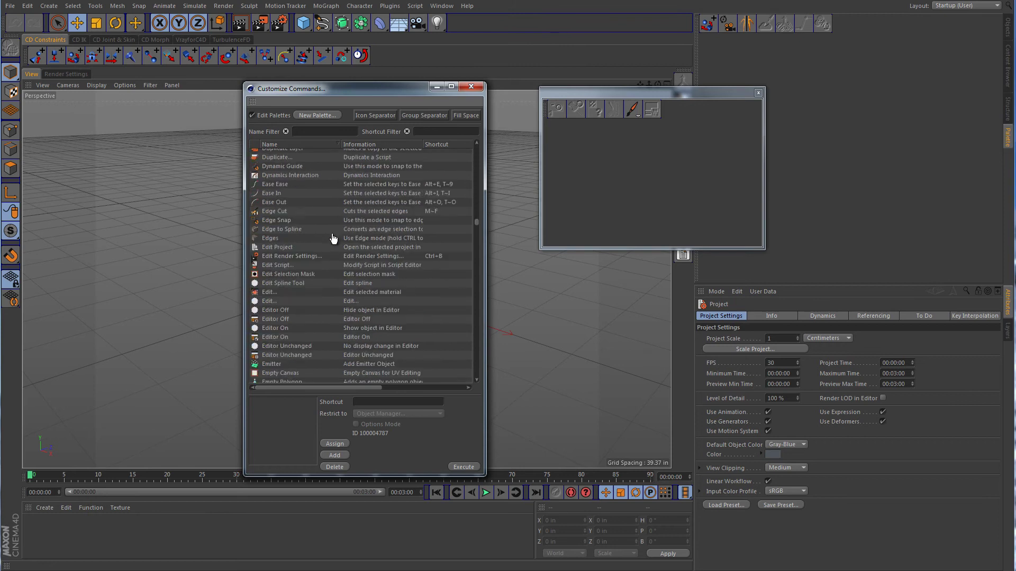
{"action": "left_click_drag", "start_coordinate": [286, 248], "coordinate": [672, 112]}
{"action": "left_click_drag", "start_coordinate": [287, 329], "coordinate": [690, 114]}
{"action": "scroll", "coordinate": [340, 220], "scroll_direction": "down", "scroll_amount": 10}
{"action": "left_click_drag", "start_coordinate": [289, 253], "coordinate": [693, 124]}
{"action": "left_click_drag", "start_coordinate": [275, 326], "coordinate": [728, 110]}
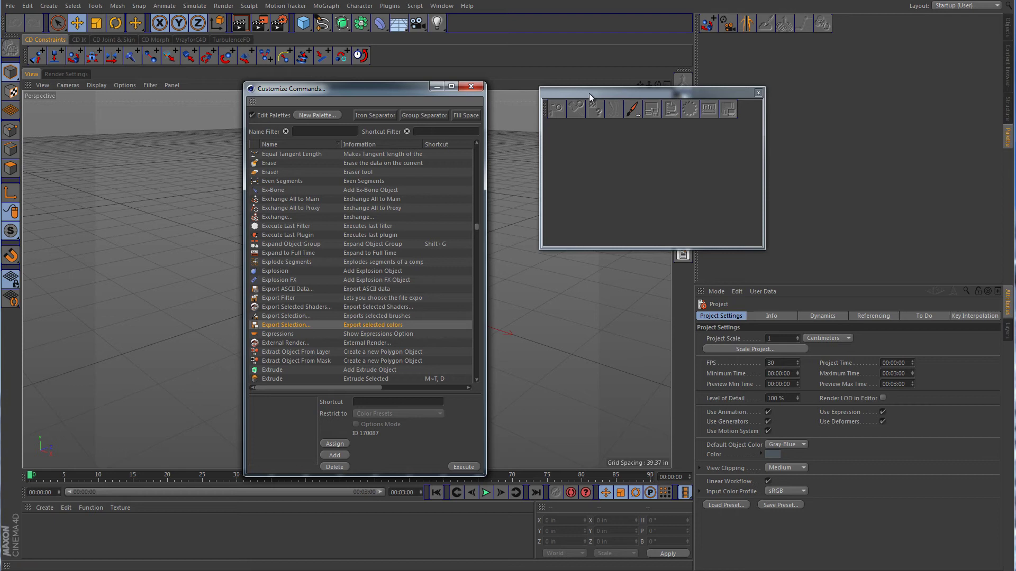
Step: Convert the second palette to a tab
{"action": "right_click", "coordinate": [547, 116]}
{"action": "mouse_move", "coordinate": [579, 208]}
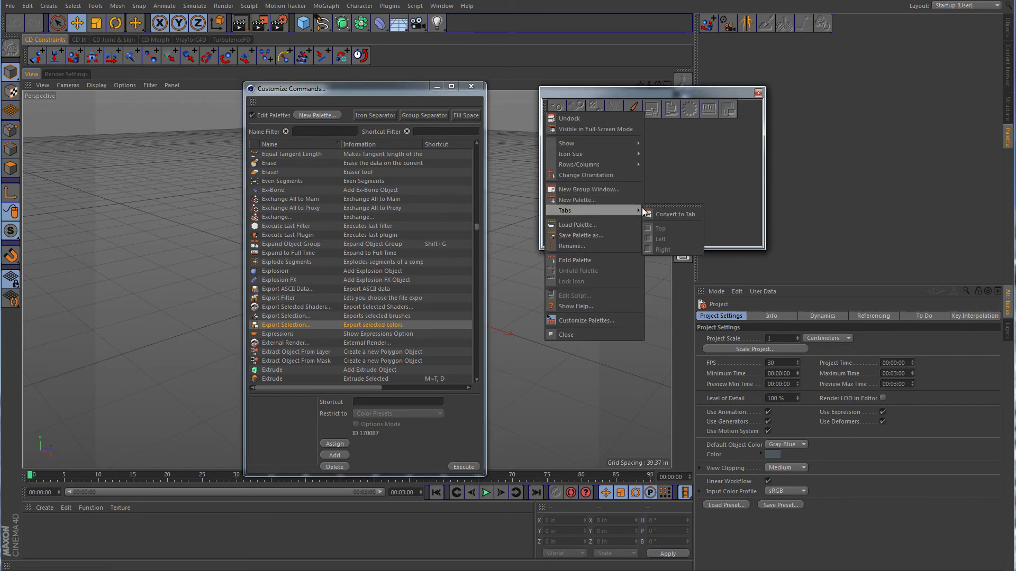
{"action": "left_click", "coordinate": [685, 213]}
Step: Move the Customize Commands window aside and dock the second palette vertically along the viewport's left edge
{"action": "left_click_drag", "start_coordinate": [417, 90], "coordinate": [691, 134]}
{"action": "left_click_drag", "start_coordinate": [668, 95], "coordinate": [422, 102]}
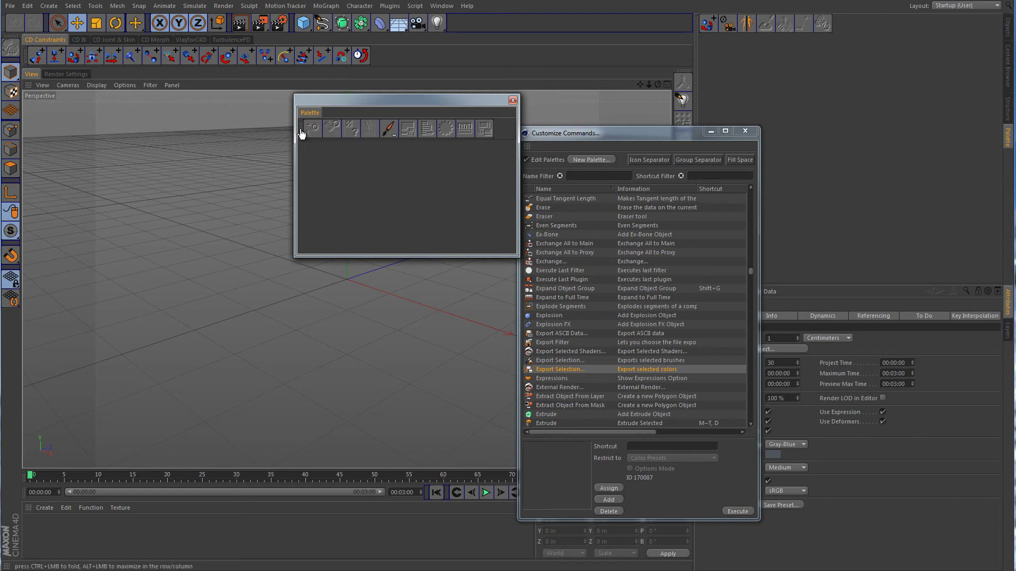
{"action": "left_click_drag", "start_coordinate": [300, 134], "coordinate": [30, 88]}
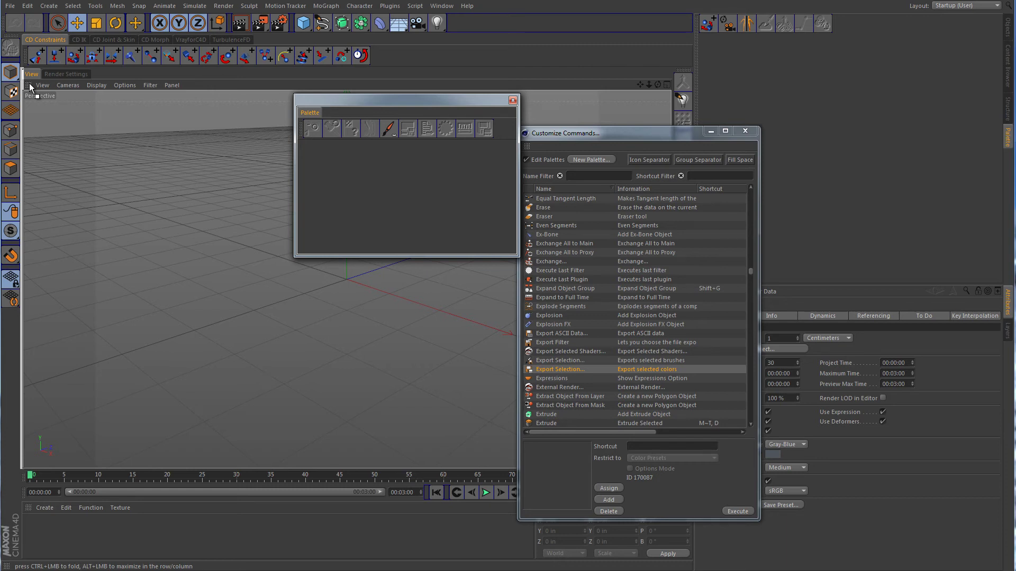
{"action": "left_click_drag", "start_coordinate": [30, 88], "coordinate": [31, 88]}
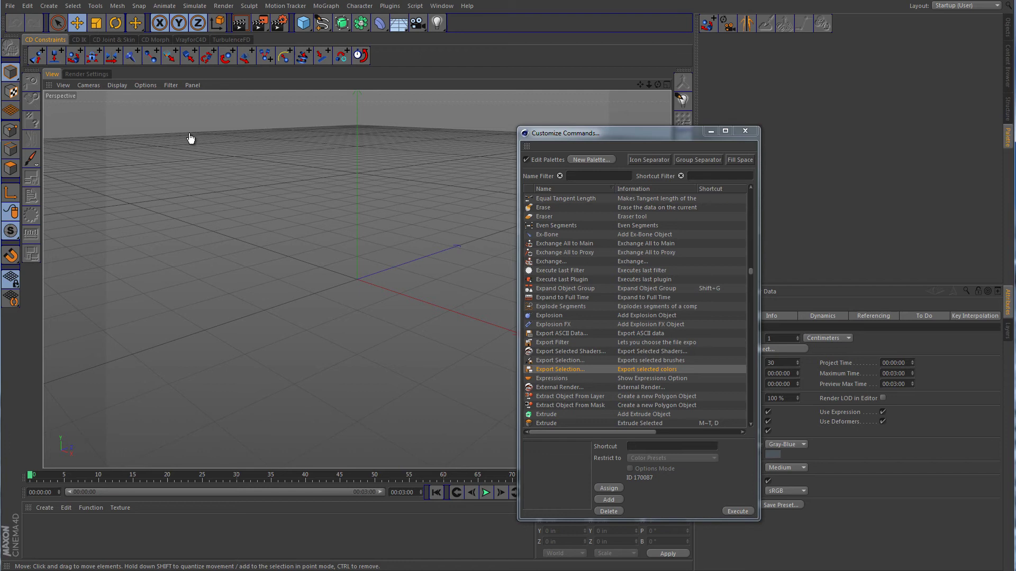
Step: Convert the docked palette to a tab and set its tab position to Left
{"action": "right_click", "coordinate": [33, 75]}
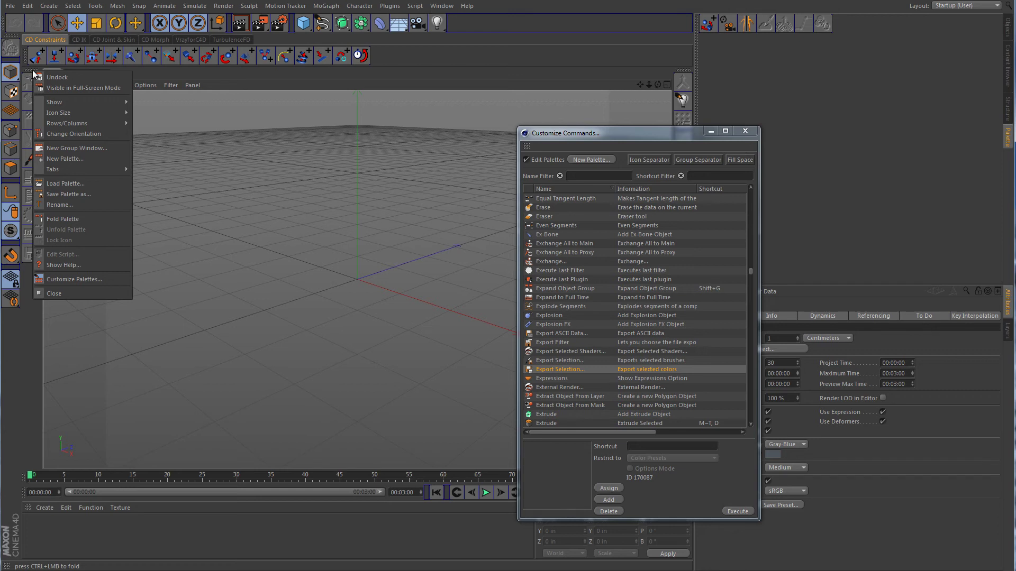
{"action": "mouse_move", "coordinate": [81, 167]}
{"action": "left_click", "coordinate": [163, 174]}
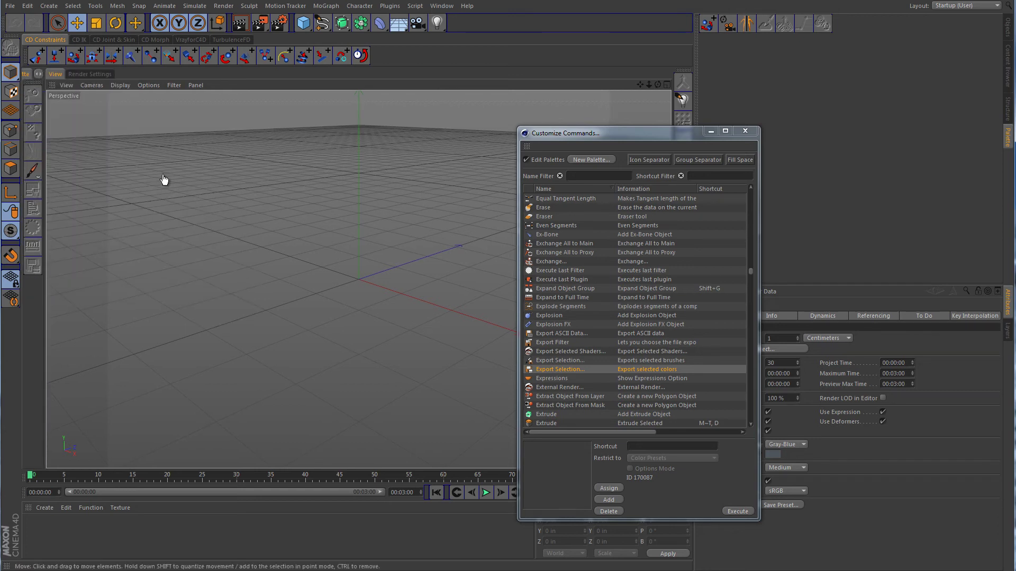
{"action": "left_click", "coordinate": [27, 77]}
{"action": "mouse_move", "coordinate": [67, 182]}
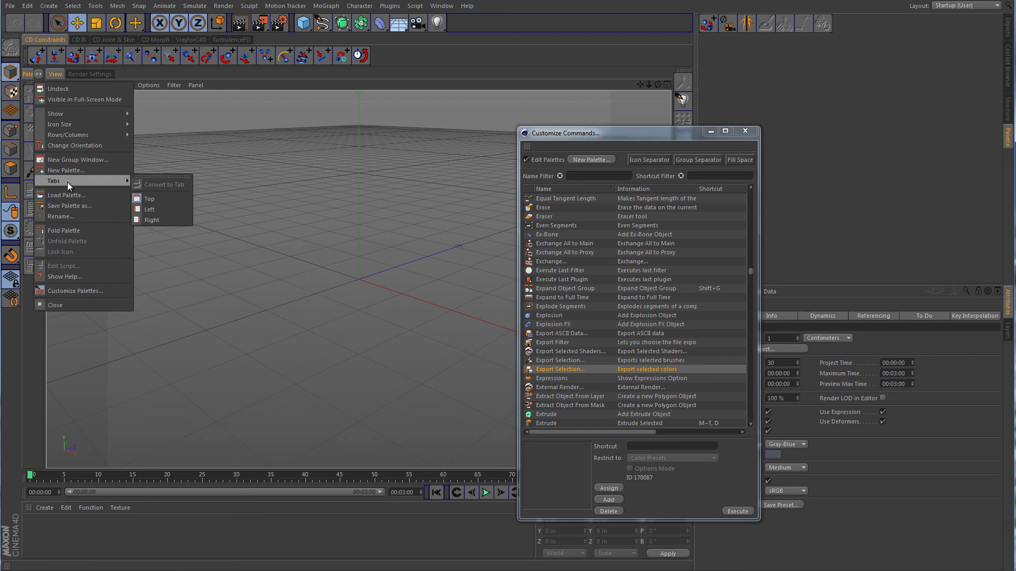
{"action": "left_click", "coordinate": [152, 208]}
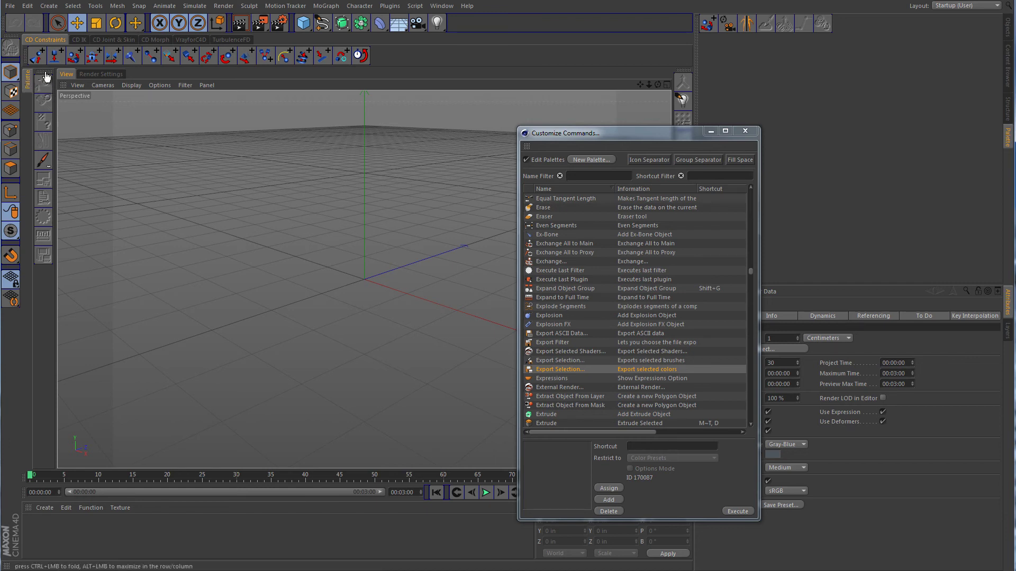
Step: Try the docked palette's tab position as Right and restore it to Left
{"action": "left_click", "coordinate": [46, 78]}
{"action": "mouse_move", "coordinate": [77, 172]}
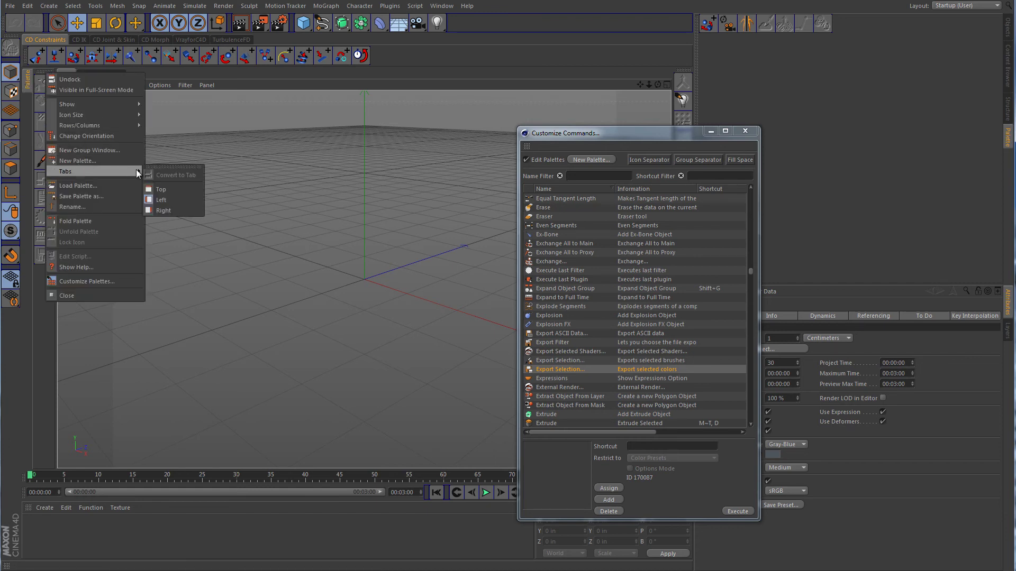
{"action": "left_click", "coordinate": [163, 210]}
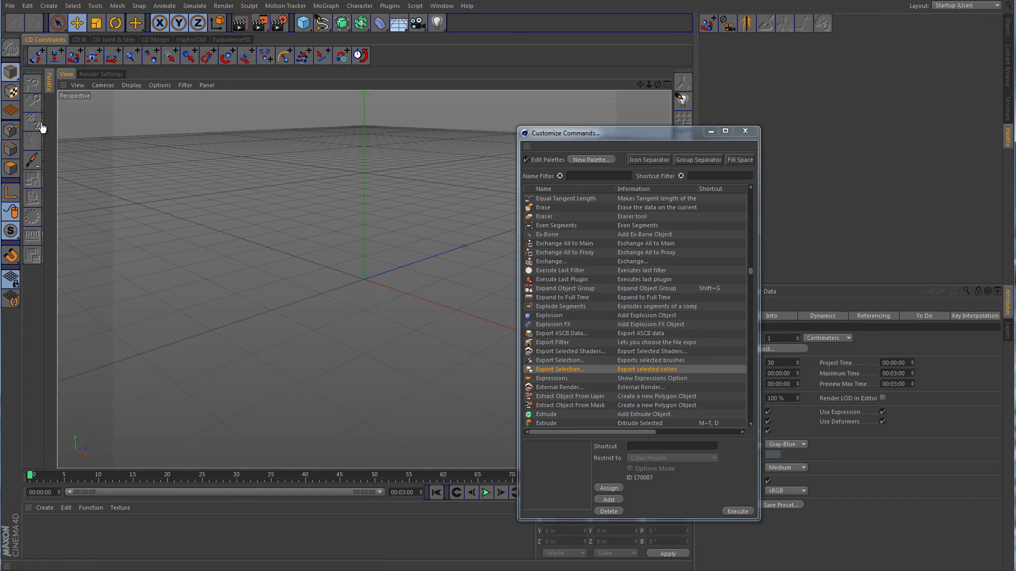
{"action": "left_click", "coordinate": [36, 74]}
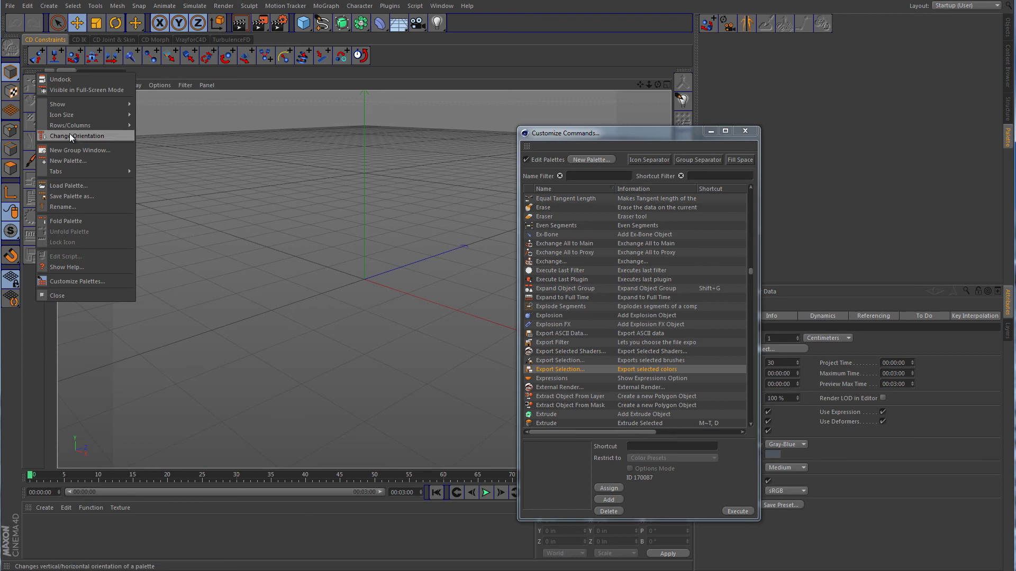
{"action": "mouse_move", "coordinate": [68, 169]}
{"action": "left_click", "coordinate": [152, 201]}
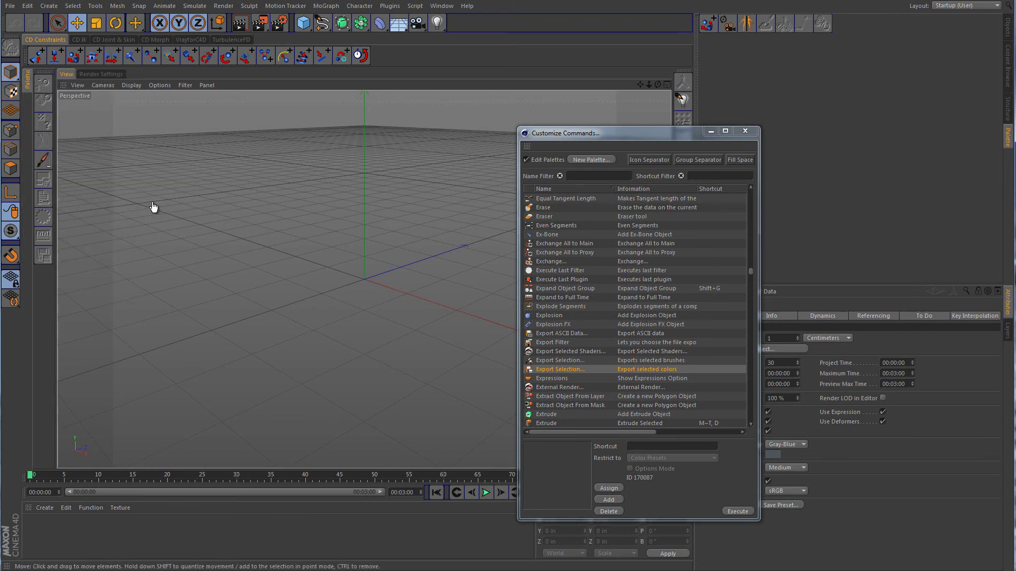
Step: Create a third palette over the viewport and add two commands to it, ending with Flip Sequence
{"action": "left_click", "coordinate": [591, 159]}
{"action": "left_click_drag", "start_coordinate": [129, 41], "coordinate": [323, 106]}
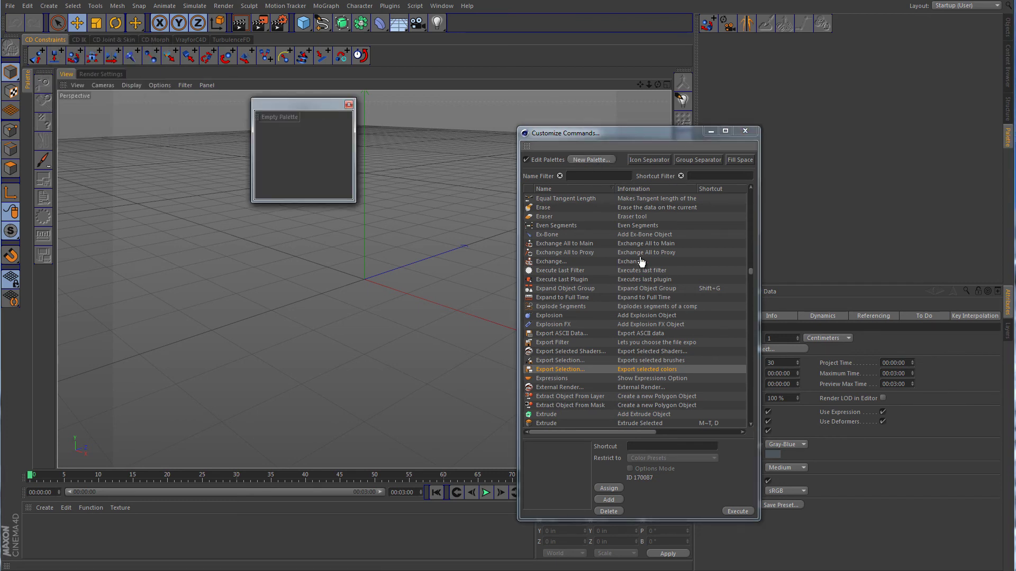
{"action": "scroll", "coordinate": [608, 267], "scroll_direction": "down", "scroll_amount": 10}
{"action": "left_click_drag", "start_coordinate": [562, 270], "coordinate": [279, 122]}
{"action": "left_click_drag", "start_coordinate": [550, 348], "coordinate": [292, 123]}
Step: Convert the third palette to a tab
{"action": "right_click", "coordinate": [258, 124]}
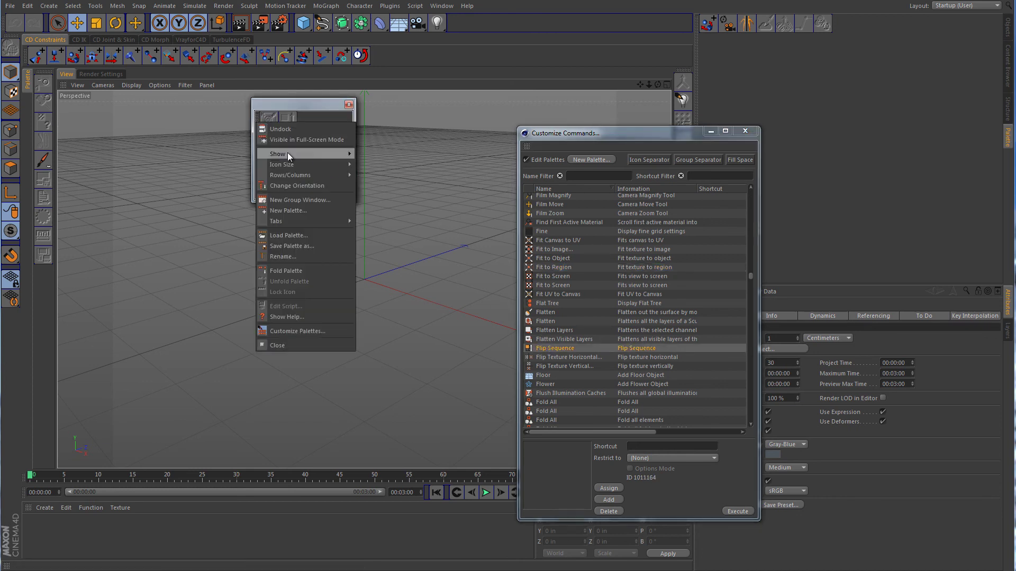
{"action": "mouse_move", "coordinate": [291, 222]}
{"action": "left_click", "coordinate": [388, 225]}
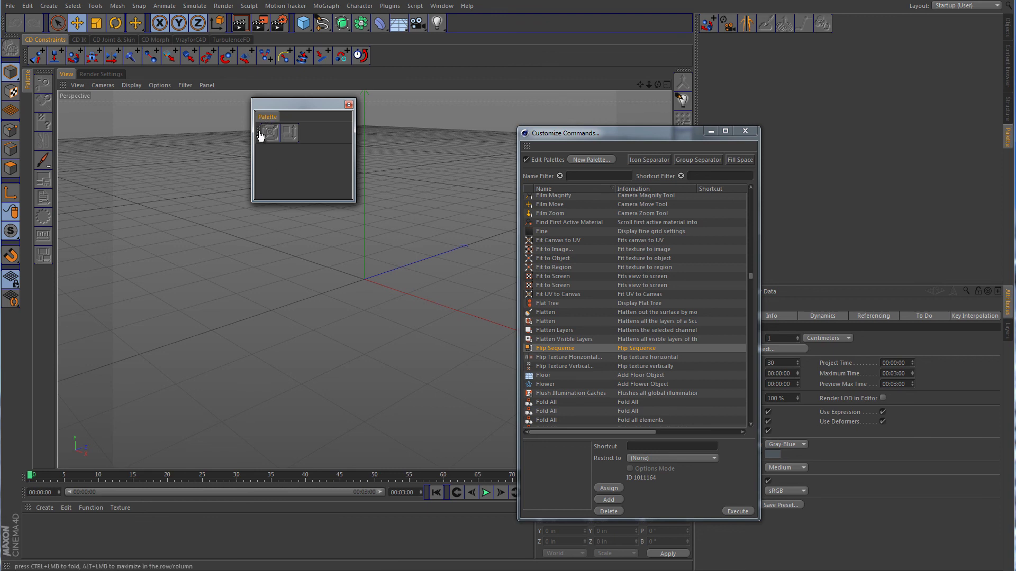
Step: Dock the third palette as a tab with the palette beside the viewport and change its orientation to vertical
{"action": "left_click_drag", "start_coordinate": [28, 85], "coordinate": [28, 85]}
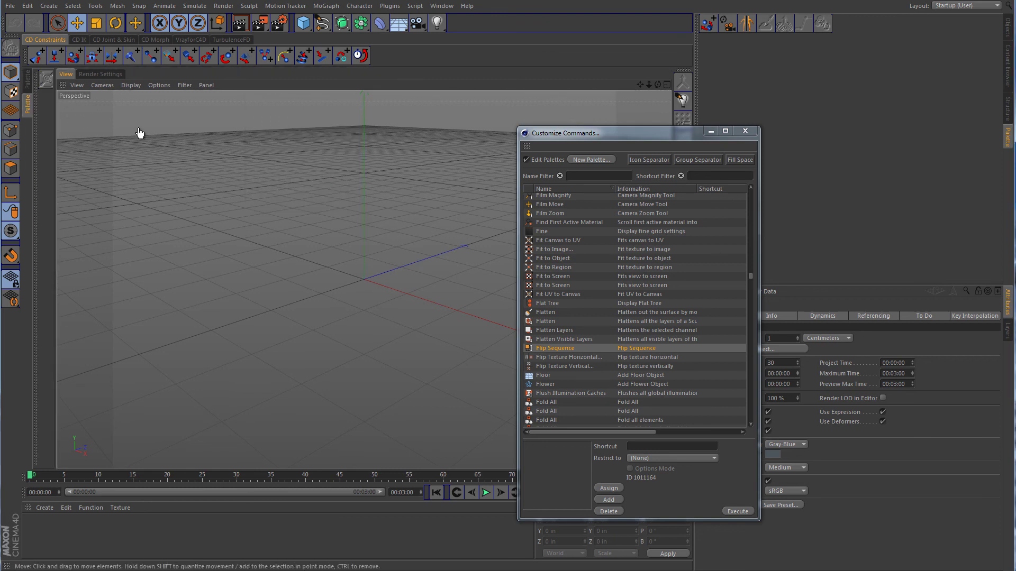
{"action": "right_click", "coordinate": [35, 113]}
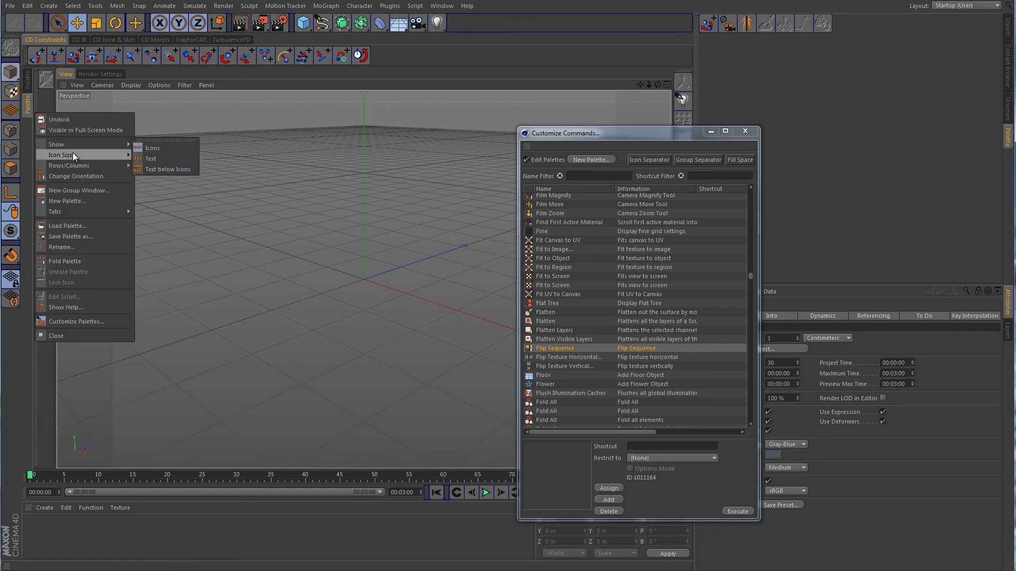
{"action": "left_click", "coordinate": [74, 176]}
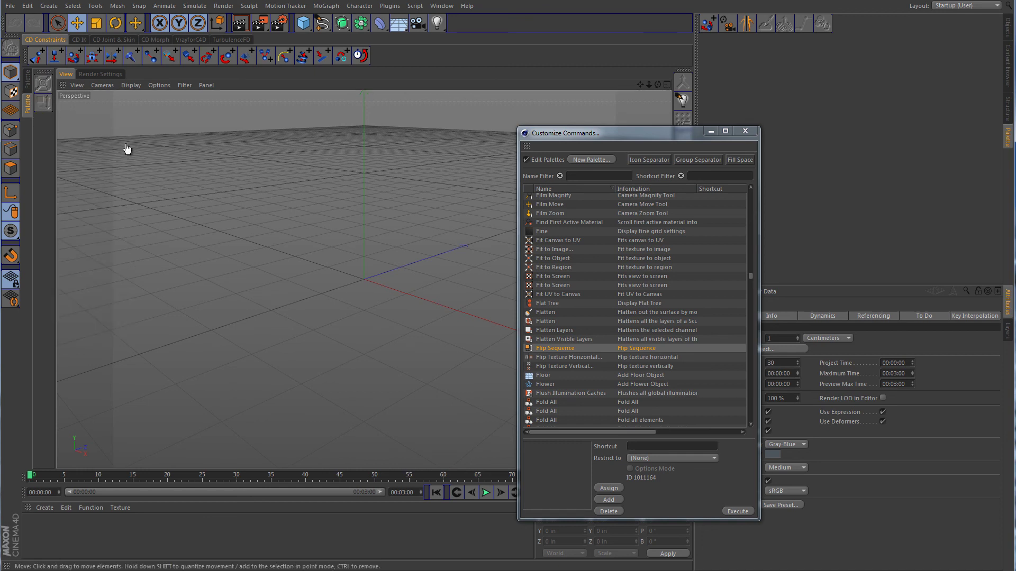
Step: Switch between the two docked palette tabs beside the viewport, ending on the upper one
{"action": "left_click", "coordinate": [29, 83]}
{"action": "left_click", "coordinate": [30, 108]}
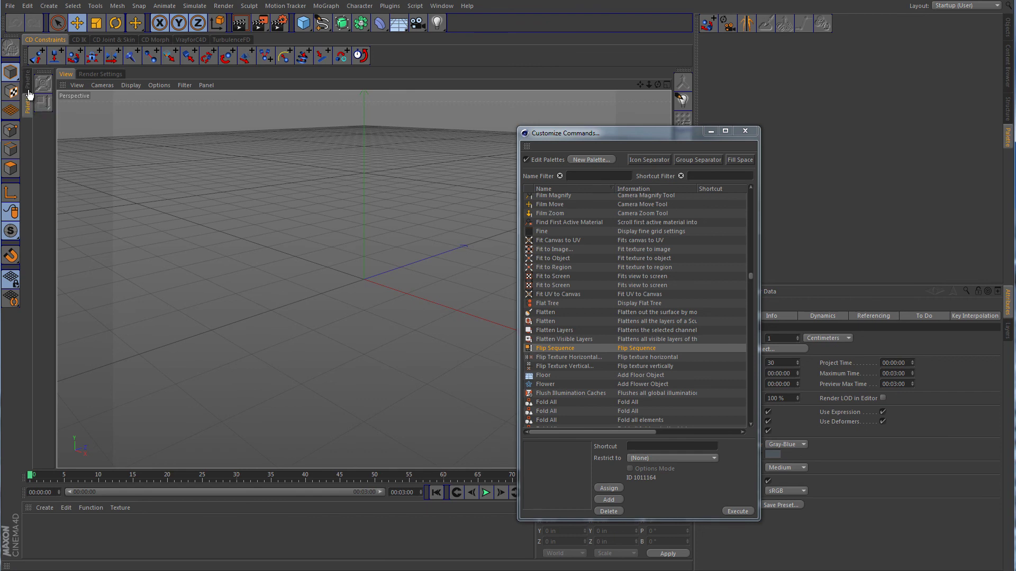
{"action": "left_click", "coordinate": [29, 84]}
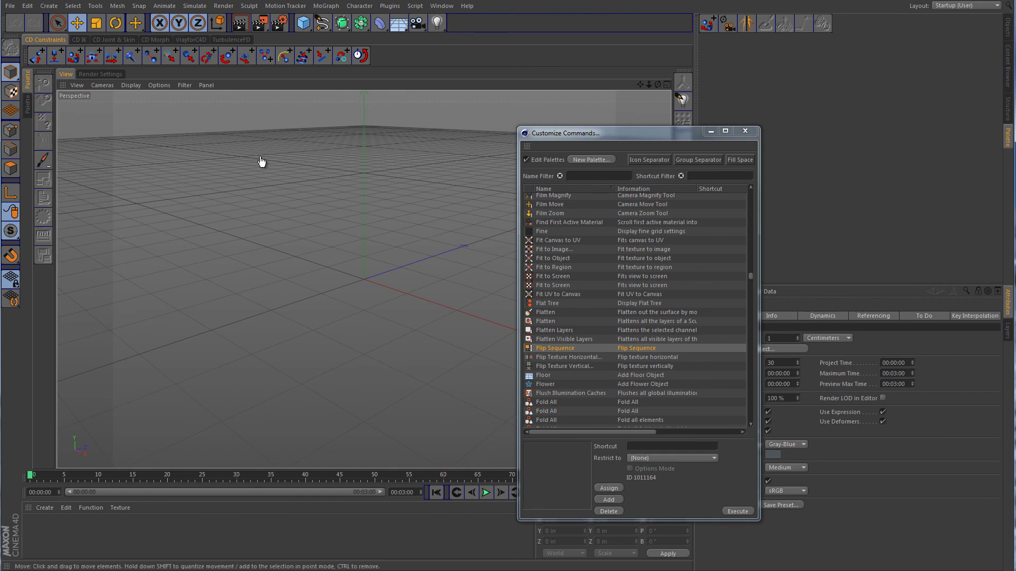